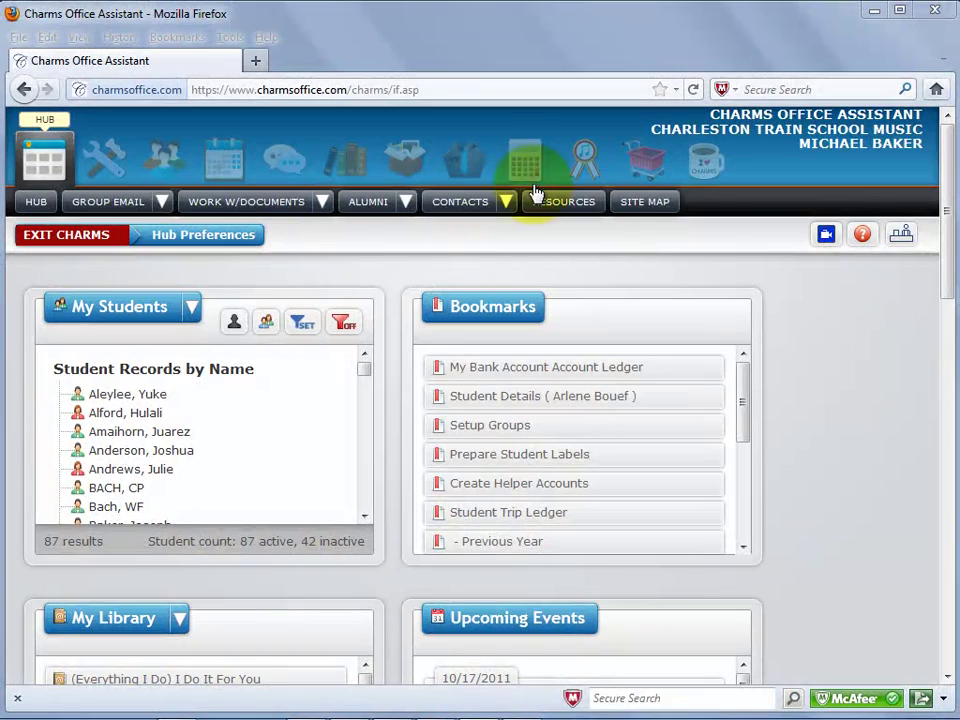
Go to Finances > Fixed Payments > Fixed Payment Ledgers and bring up the student list
left_click(525, 160)
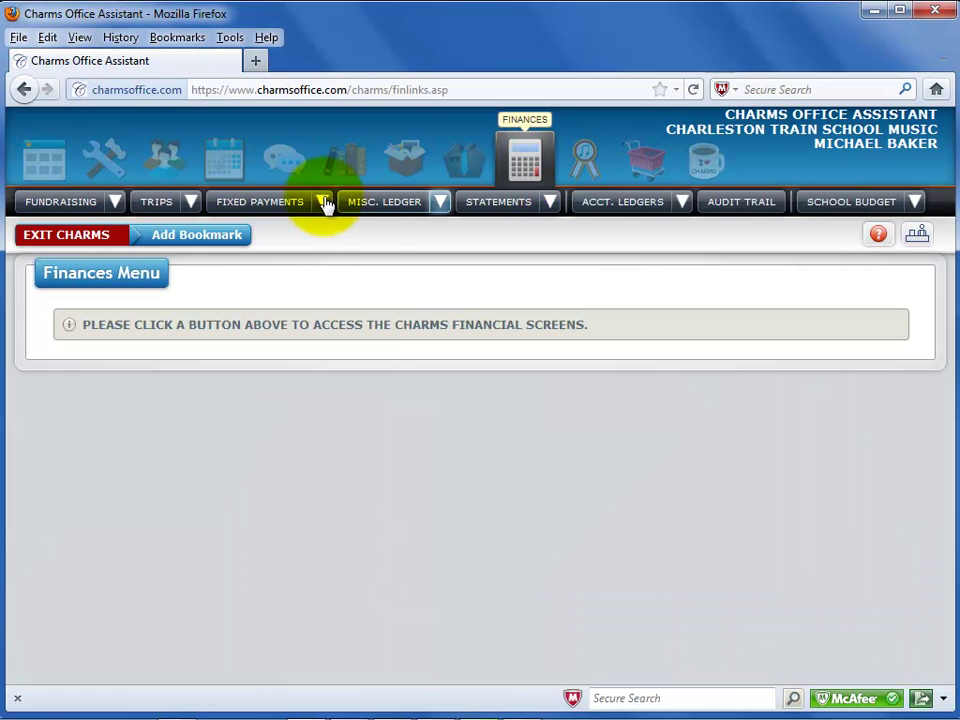
left_click(321, 203)
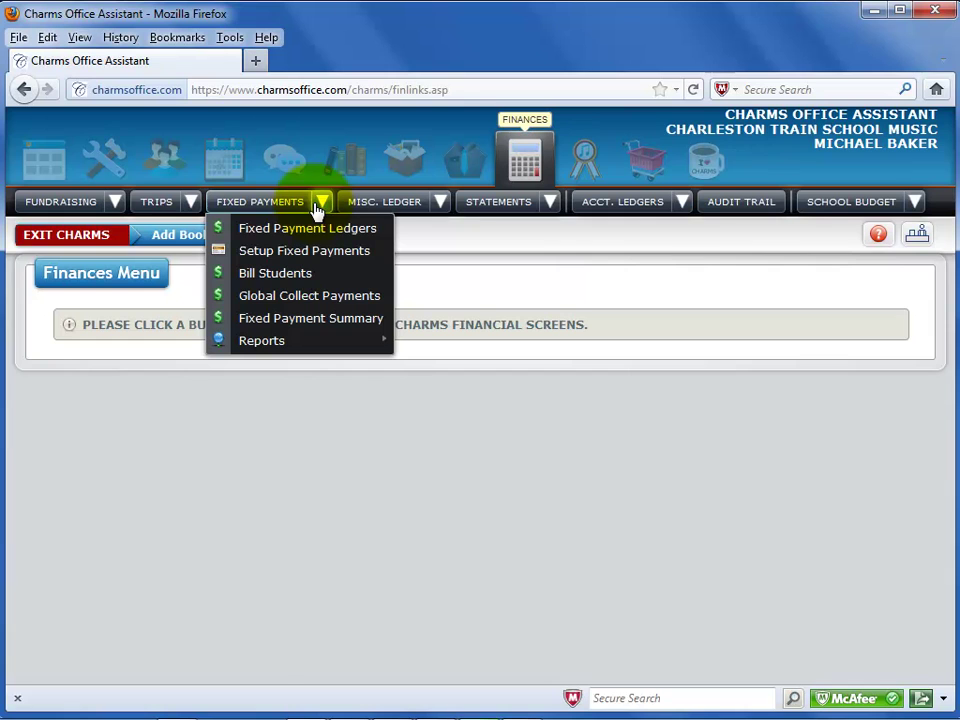
left_click(317, 229)
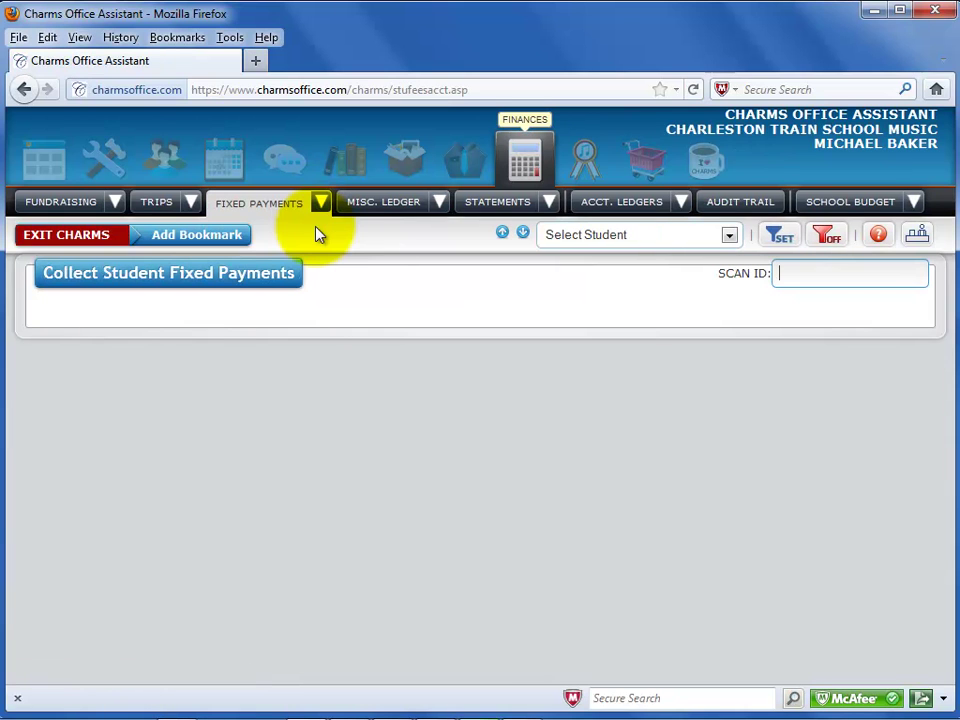
left_click(729, 235)
Choose the student, enter a 75.00 Total Payment, and apply it to Boots-70.00
left_click(634, 482)
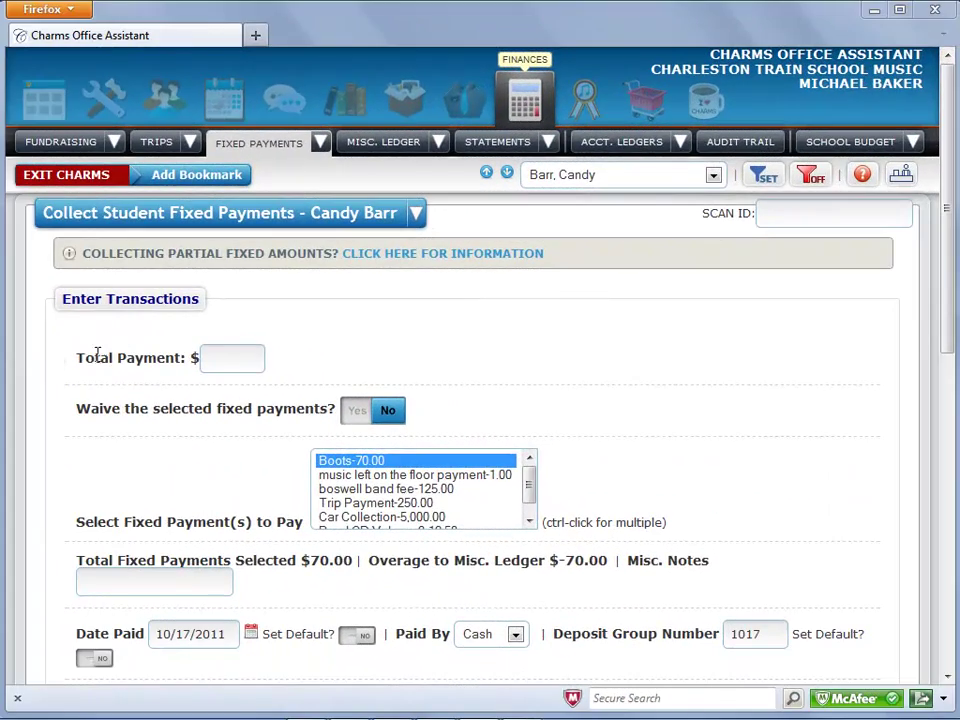
left_click(236, 356)
type("75.00")
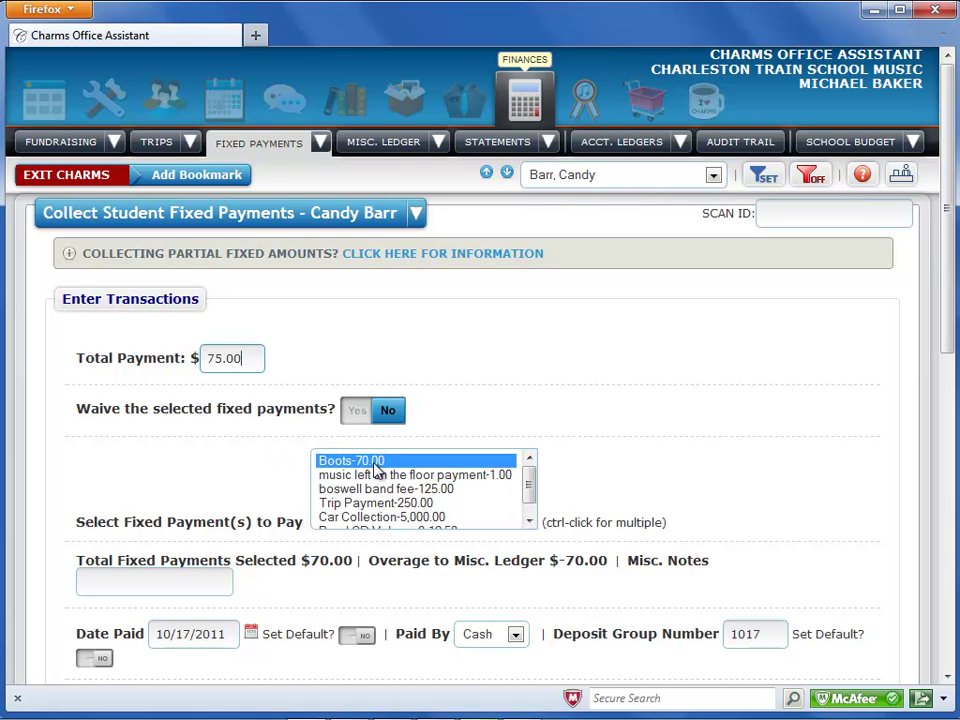
left_click(375, 466)
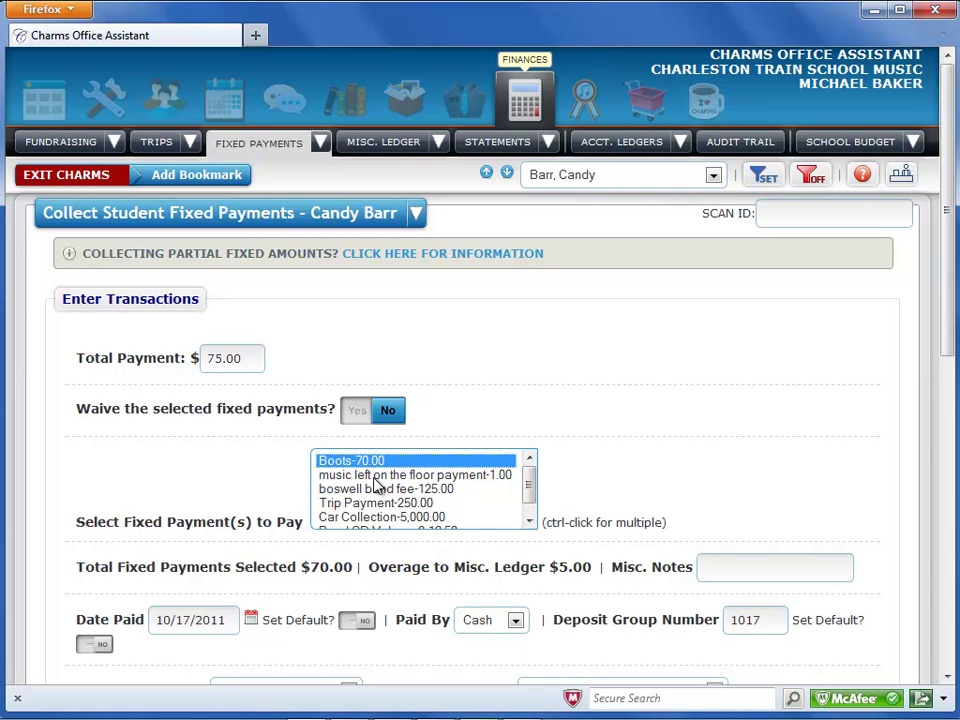
Add the 1.00 music left on the floor fee, toggling the boswell band fee on and off
left_click(376, 476, "ctrl")
left_click(370, 489, "ctrl")
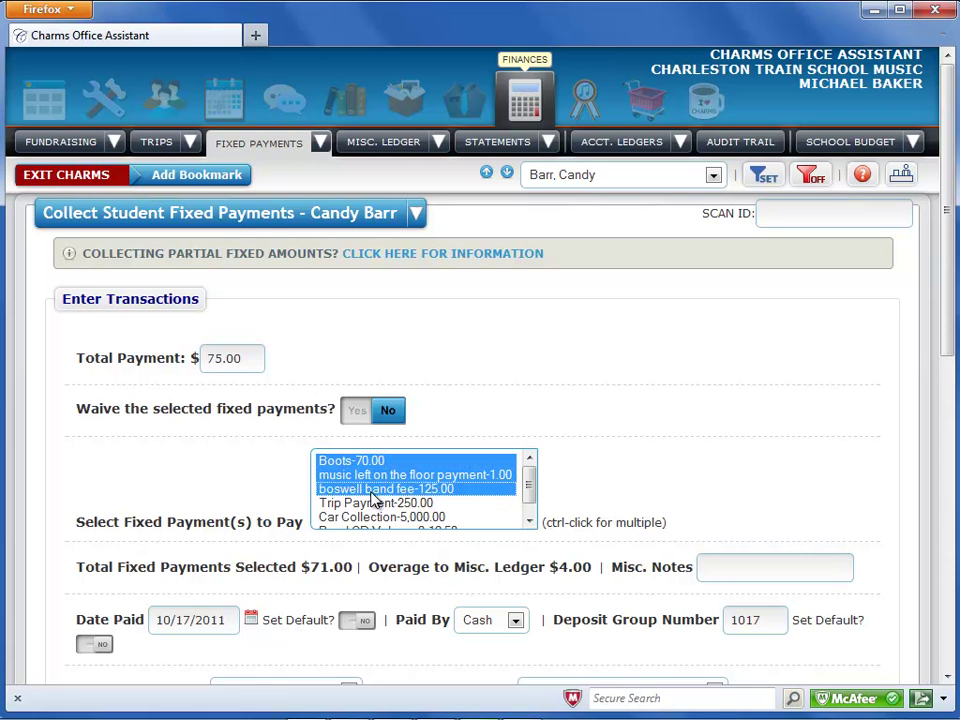
left_click(366, 490, "ctrl")
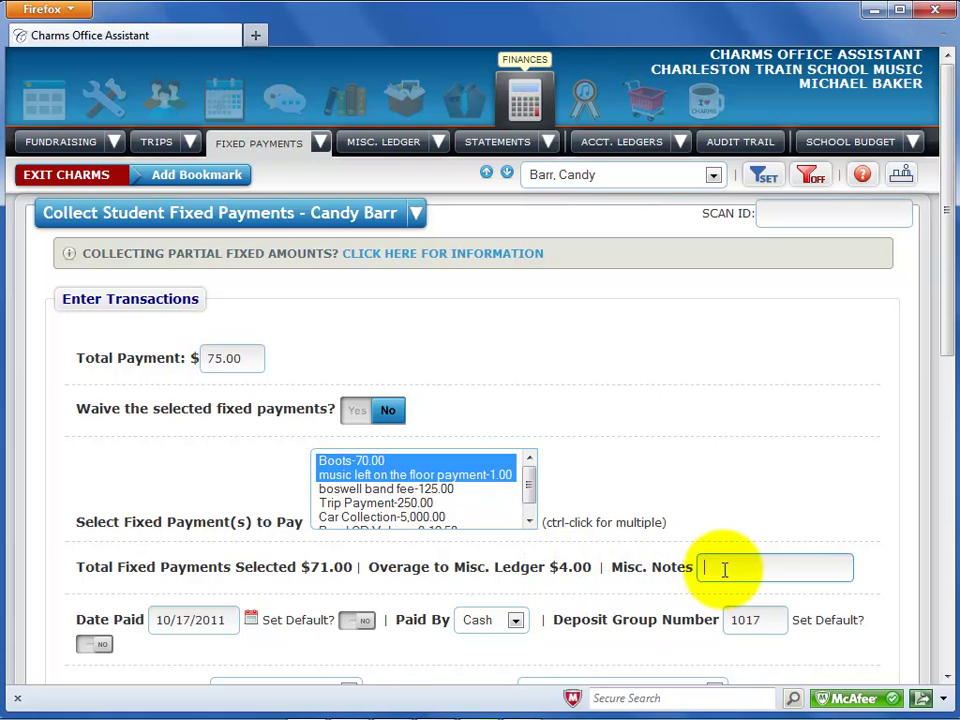
Write 'donation to booster' in Misc. Notes and set the date paid to the 11th
type("donatio")
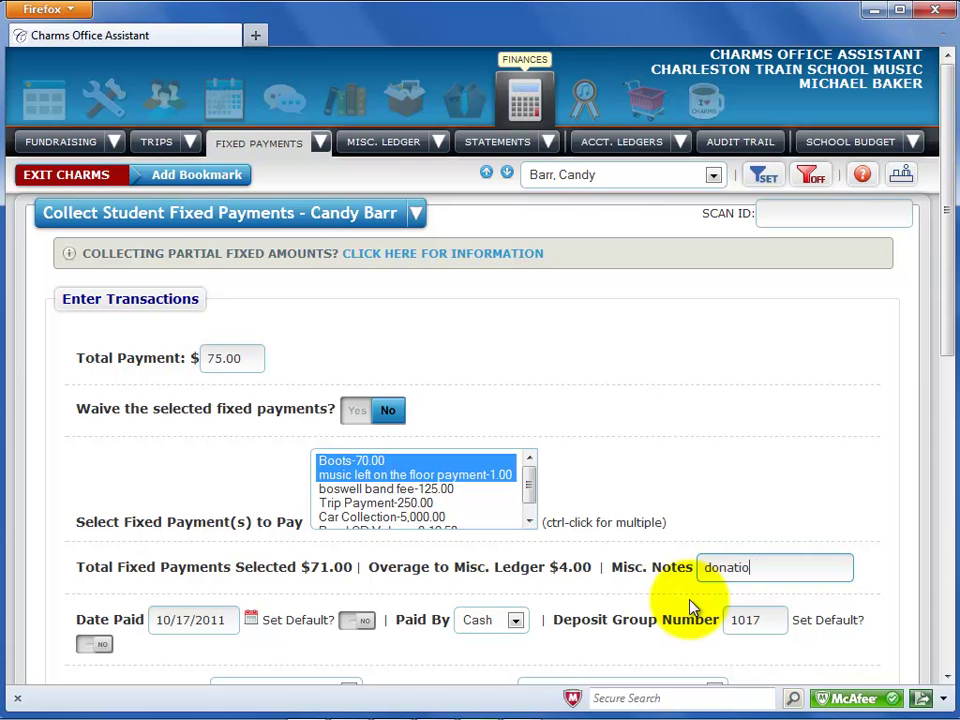
type("n to booster")
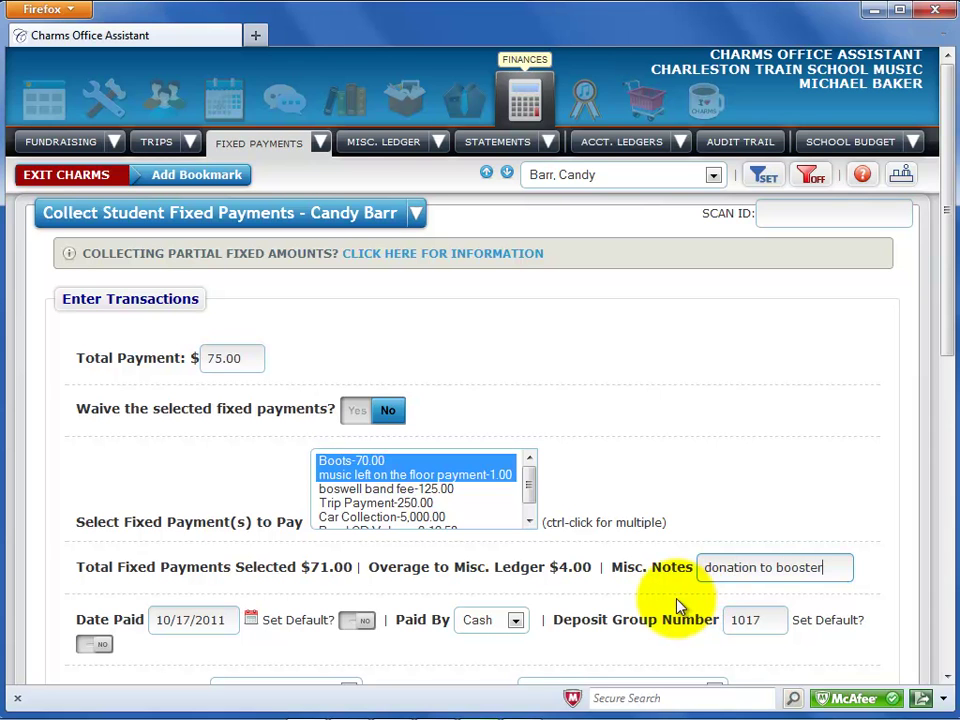
left_click(251, 621)
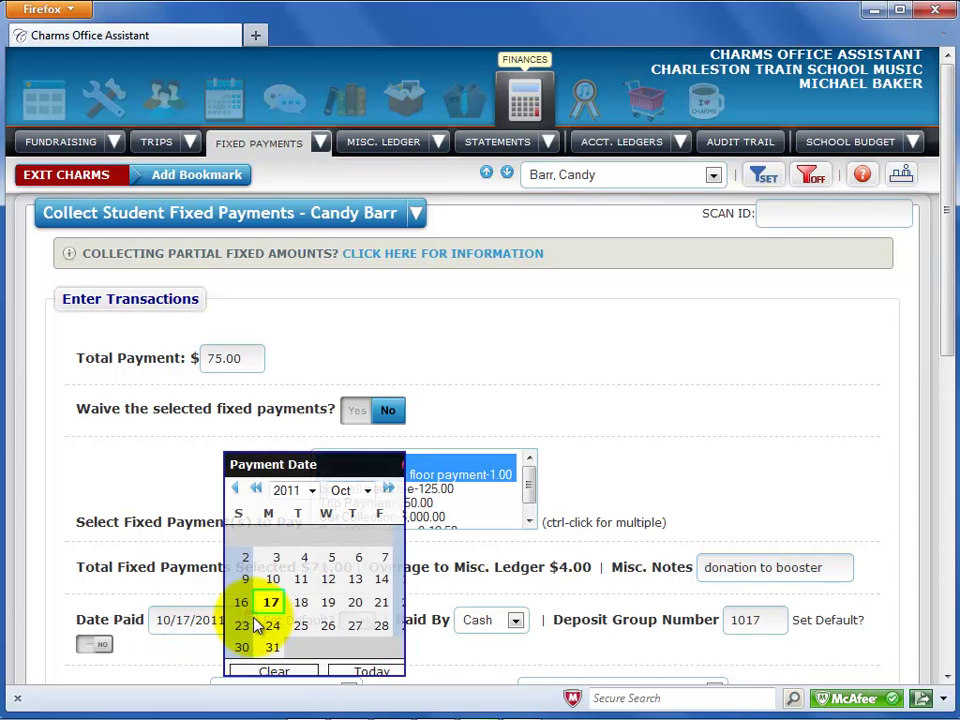
left_click(301, 580)
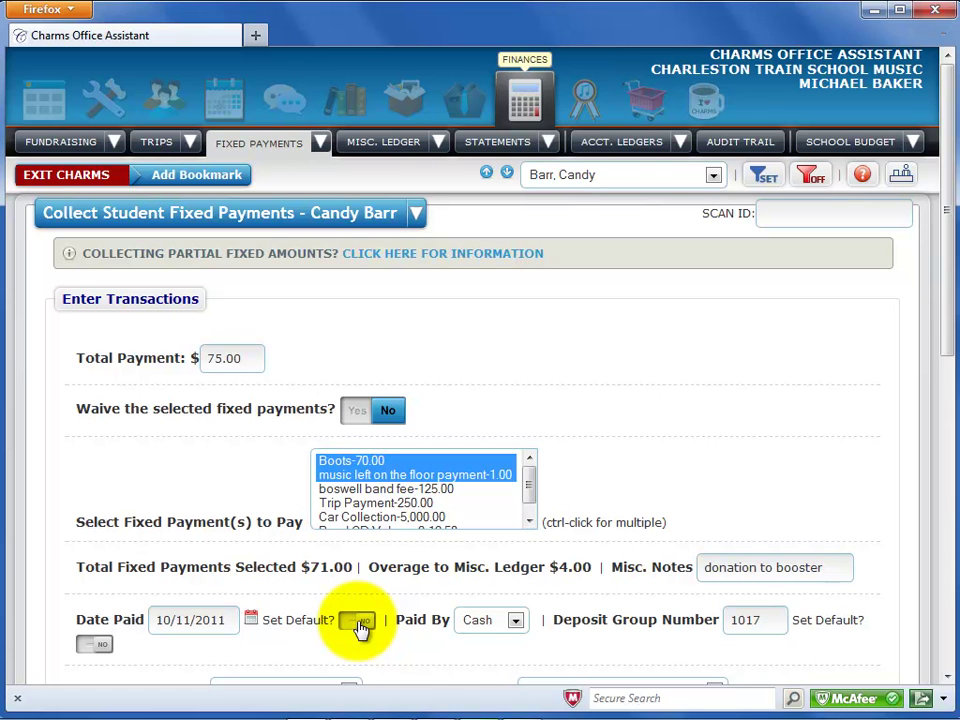
Try Check with number 1234 as the payment method, then revert to Cash
left_click(514, 620)
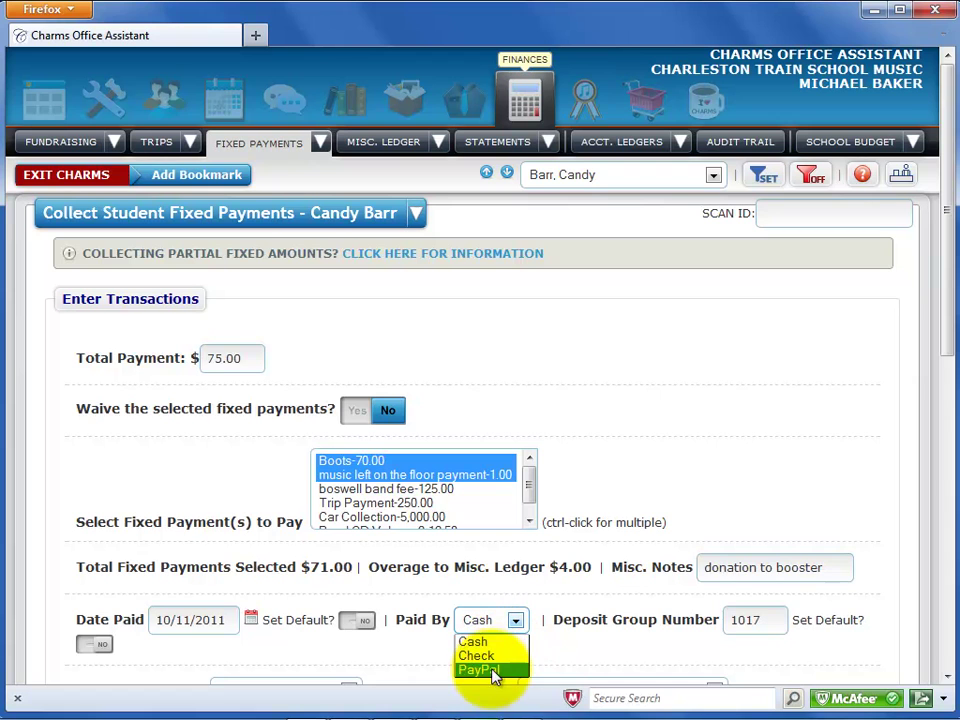
left_click(494, 656)
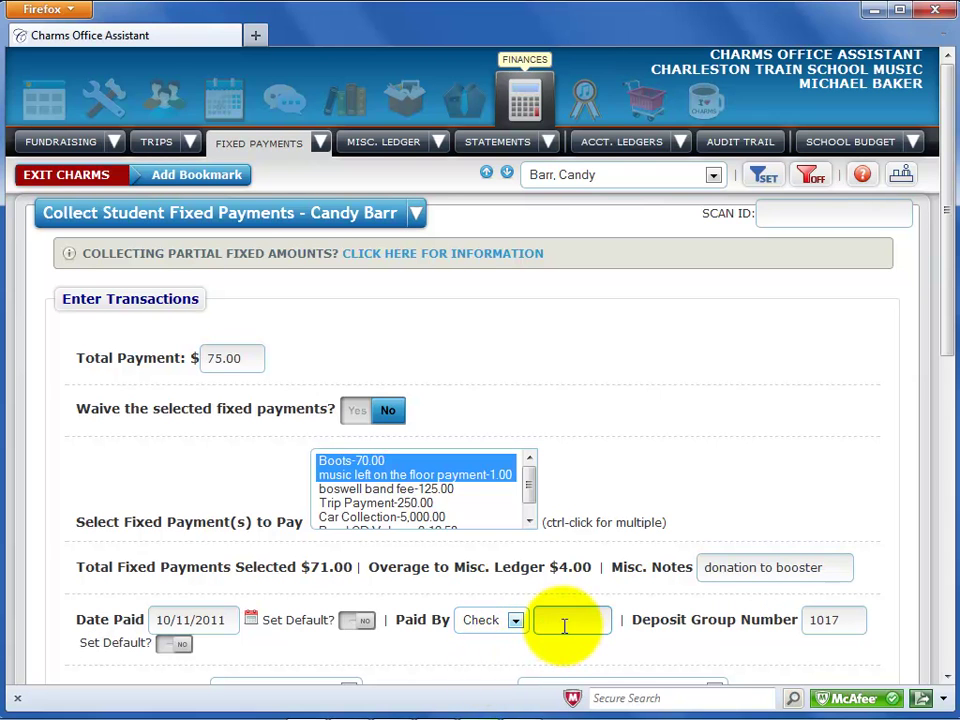
type("1234")
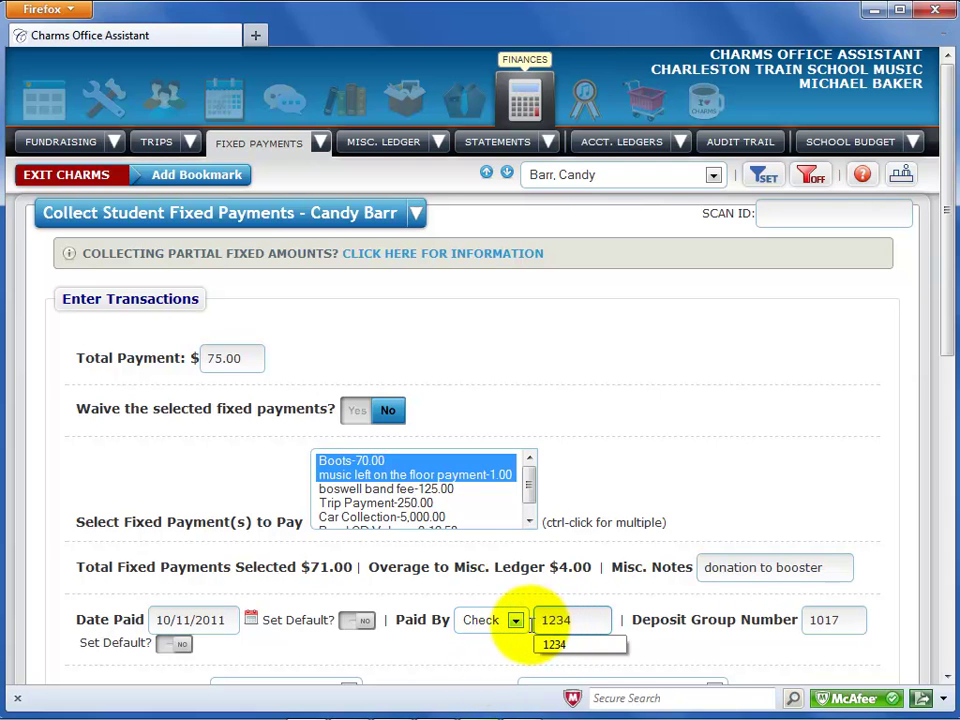
left_click(514, 620)
left_click(495, 643)
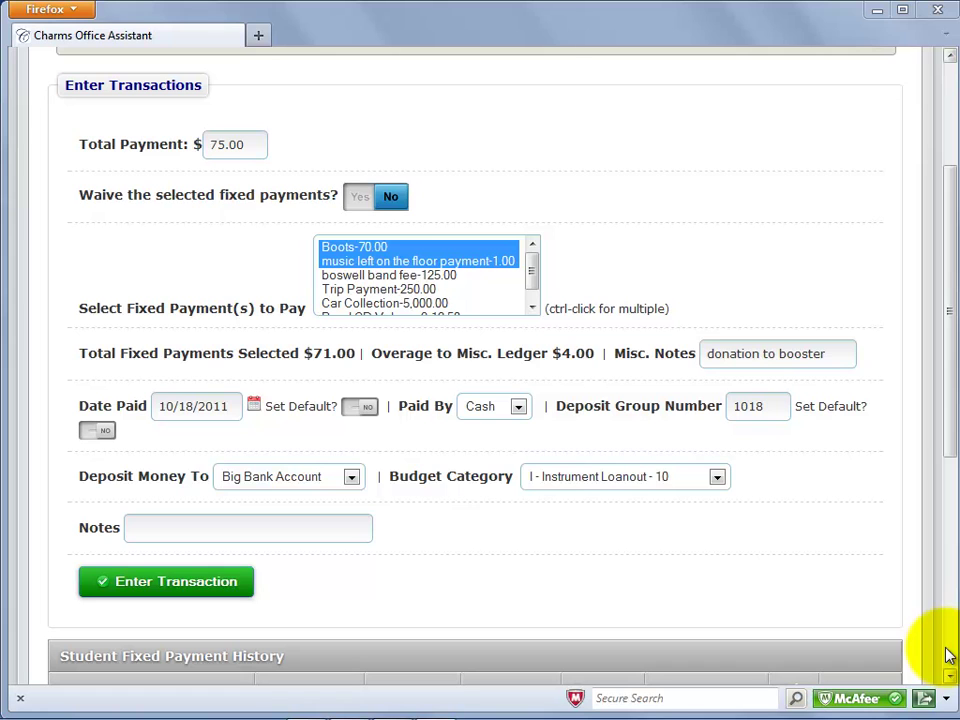
Deposit to Big Bank Account under I - Student Fixed Payments - 300 and enter the transaction
left_click(353, 479)
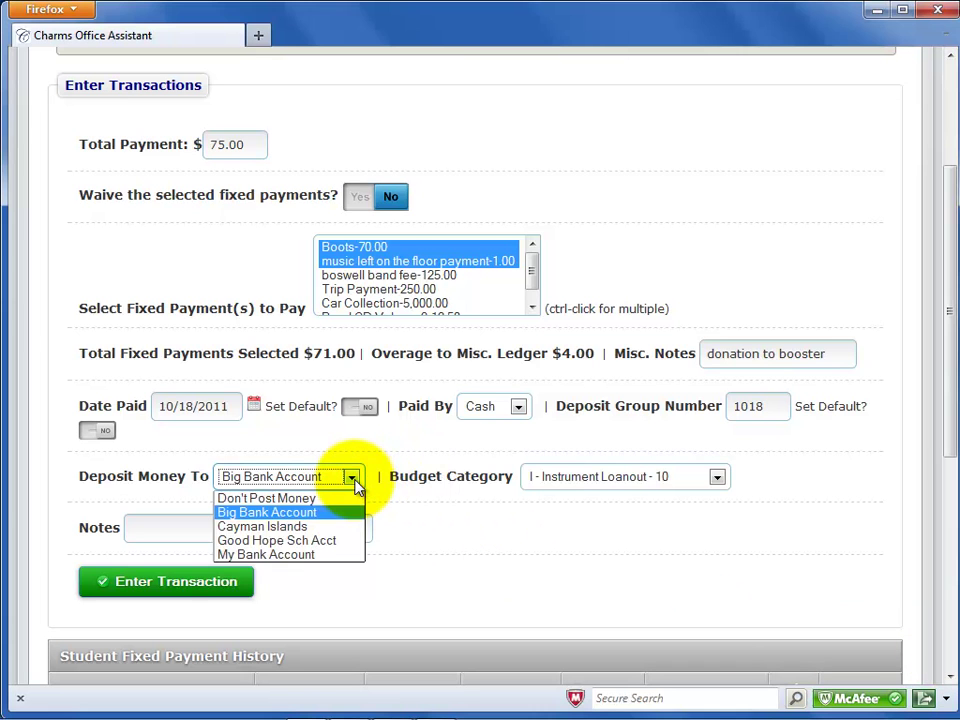
left_click(327, 513)
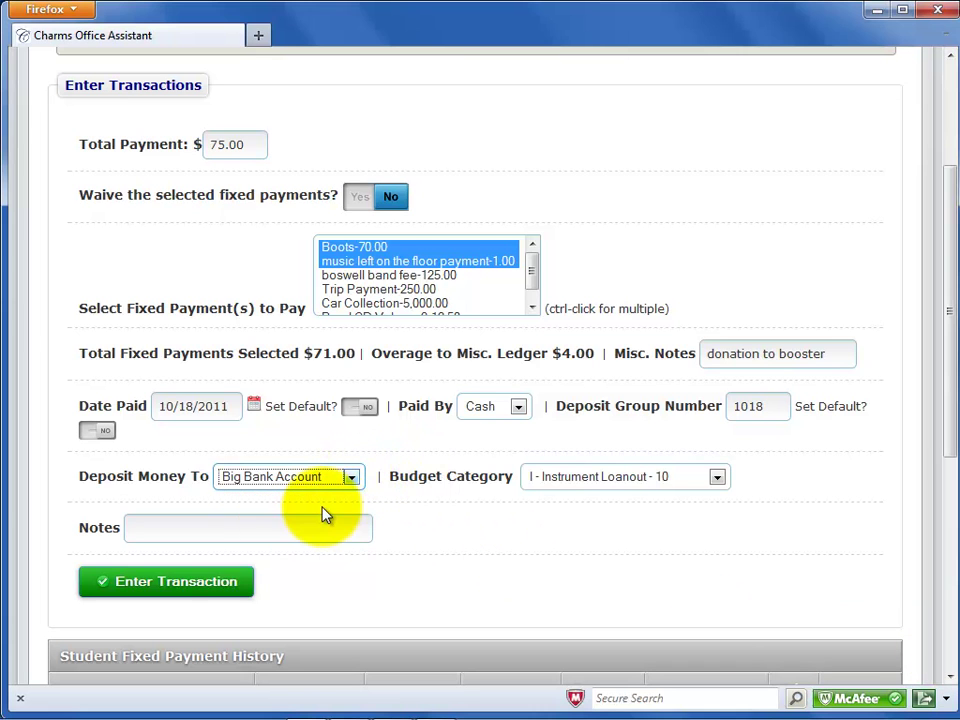
left_click(721, 481)
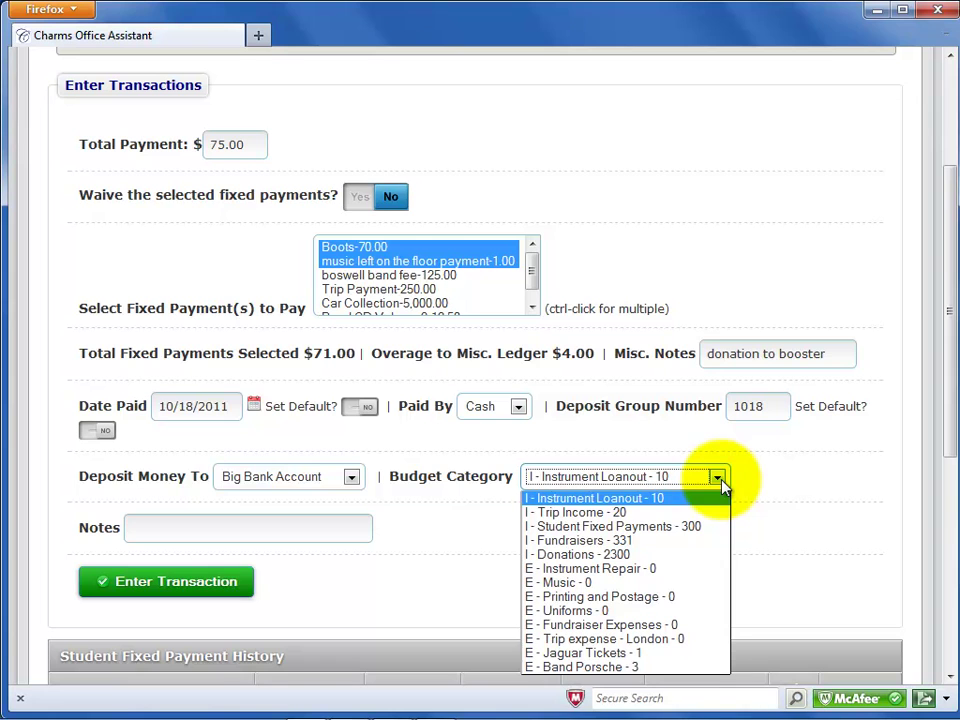
left_click(692, 527)
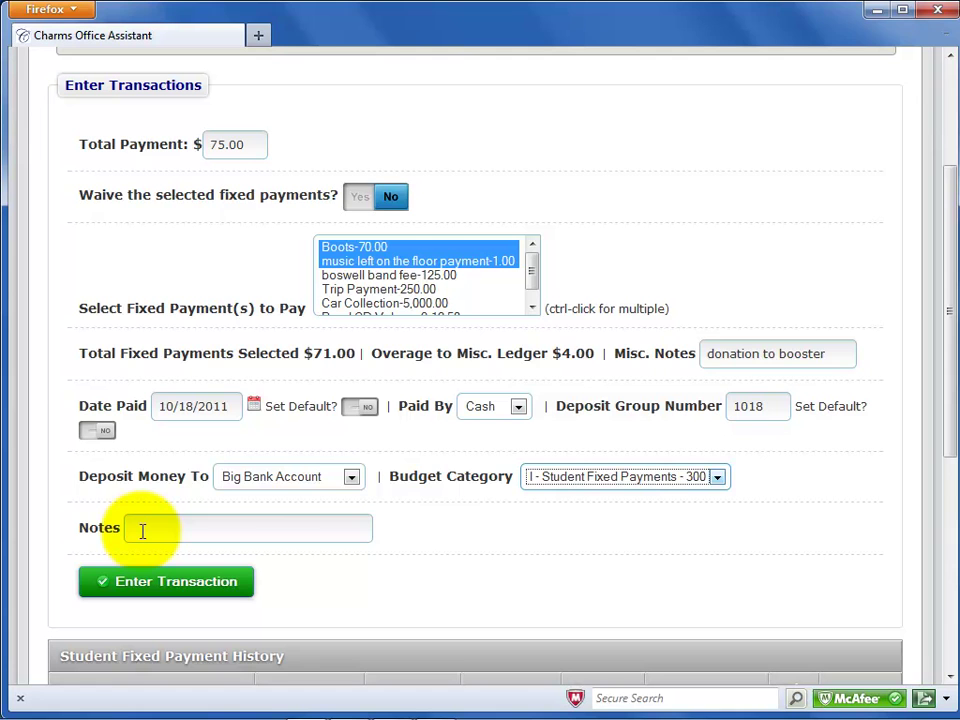
left_click(155, 590)
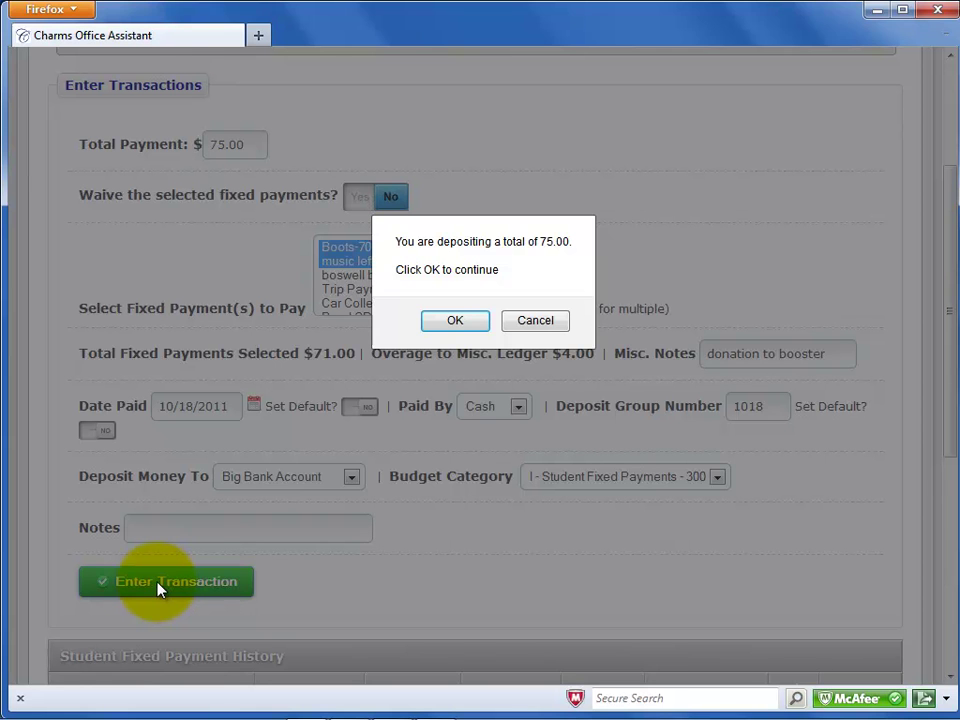
Confirm depositing the 75.00 payment
left_click(458, 321)
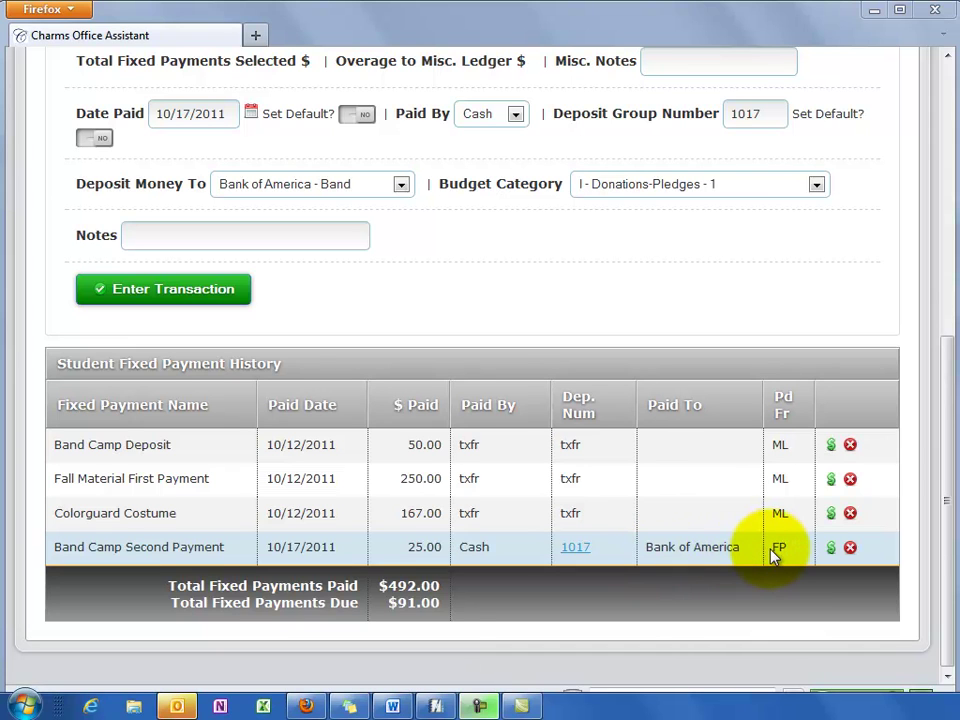
Delete the Band Camp Second Payment row, giving the reason 'entered incorrectly'
left_click(849, 552)
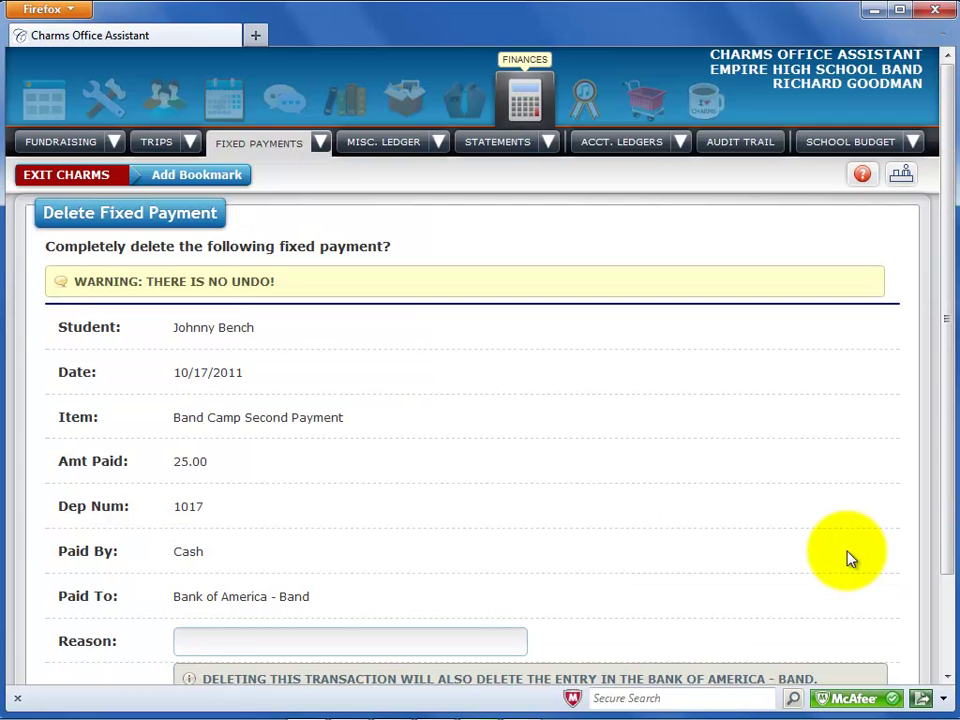
scroll(549, 471, "down", 2)
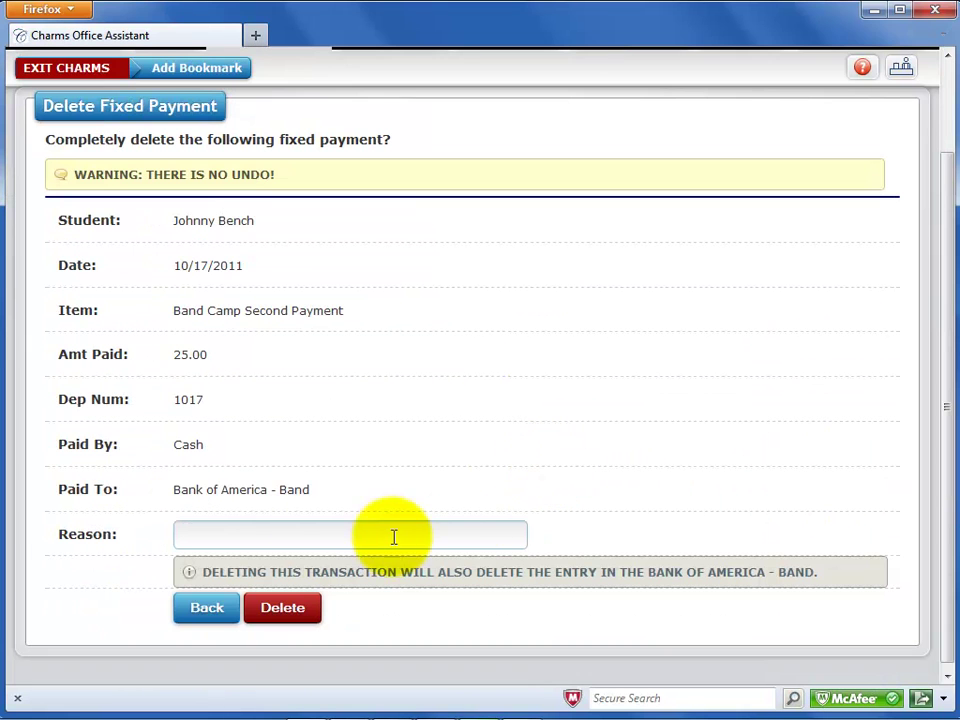
left_click(521, 528)
type("entered incorrectly")
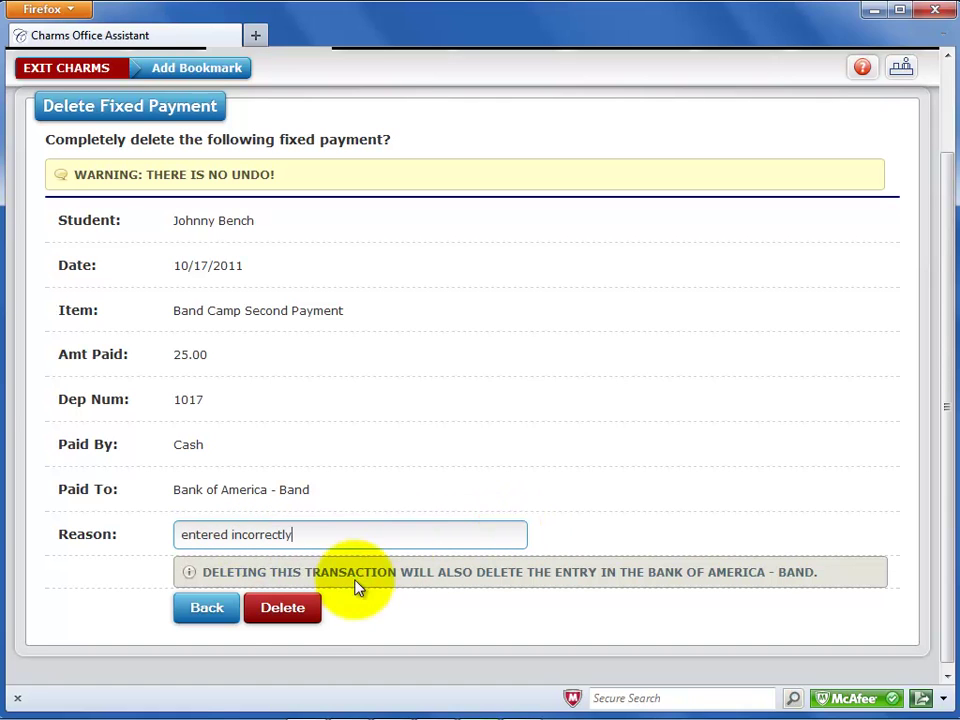